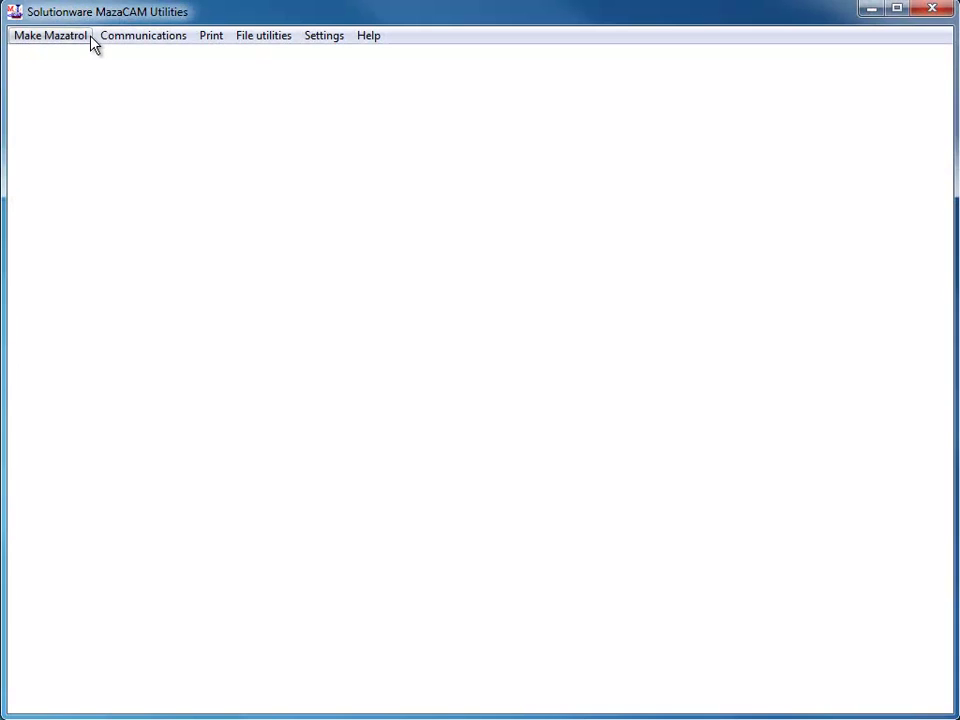
Step: Browse the machine controls in the Mazatrol conversion tool, then close it without converting
{"action": "left_click", "coordinate": [89, 37]}
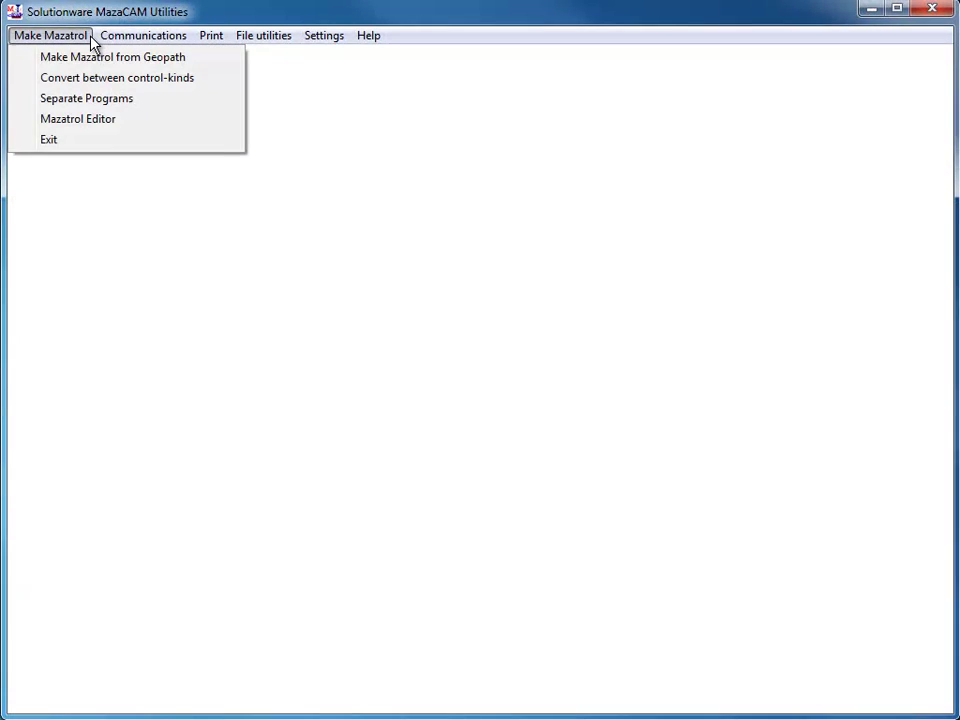
{"action": "left_click", "coordinate": [195, 80]}
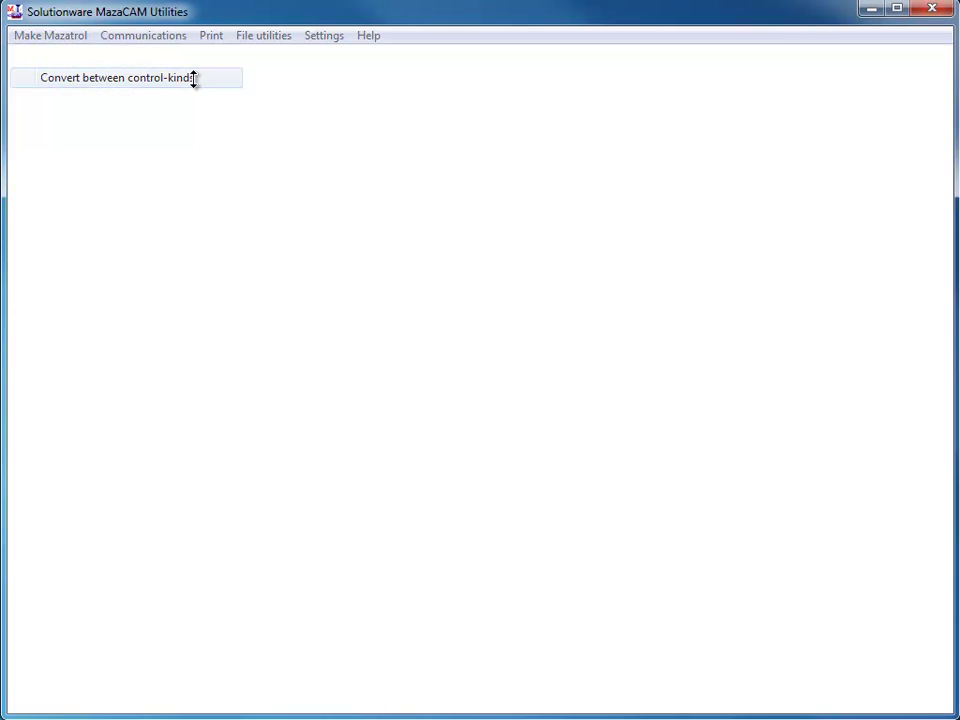
{"action": "left_click", "coordinate": [191, 170]}
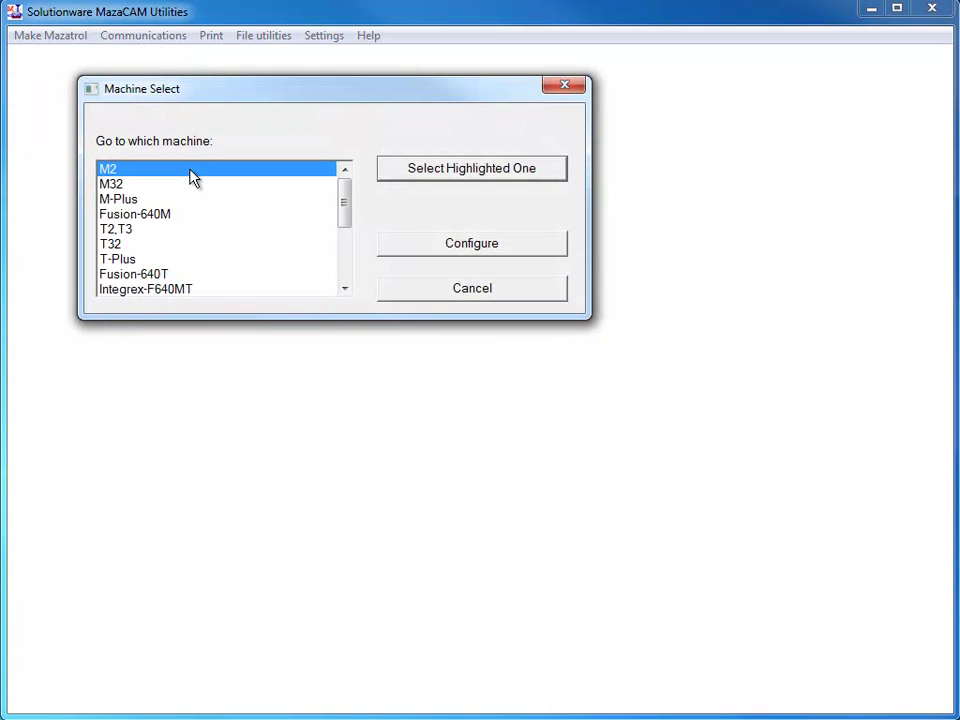
{"action": "left_click", "coordinate": [201, 183]}
{"action": "left_click", "coordinate": [216, 200]}
{"action": "left_click", "coordinate": [227, 231]}
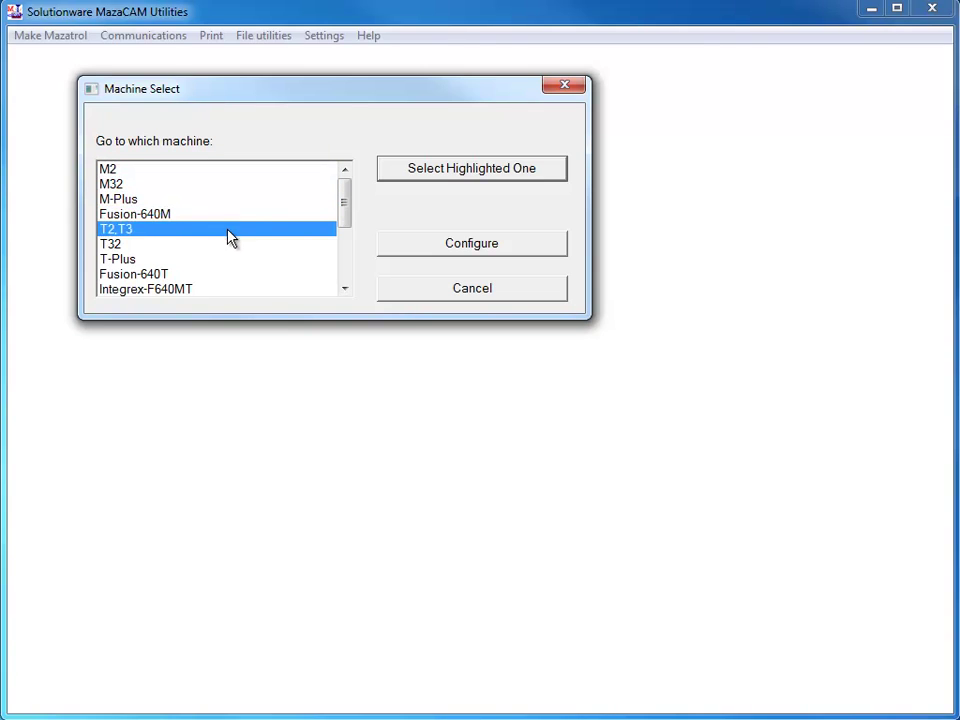
{"action": "left_click", "coordinate": [231, 246]}
{"action": "left_click", "coordinate": [245, 261]}
{"action": "left_click_drag", "start_coordinate": [245, 265], "coordinate": [270, 160]}
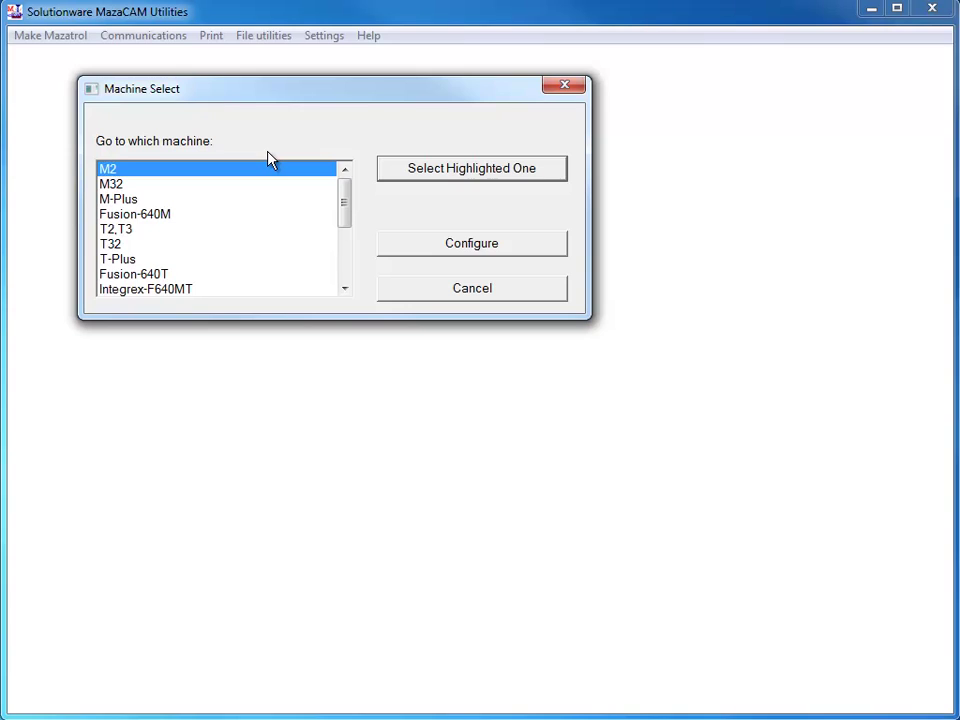
{"action": "left_click", "coordinate": [554, 89]}
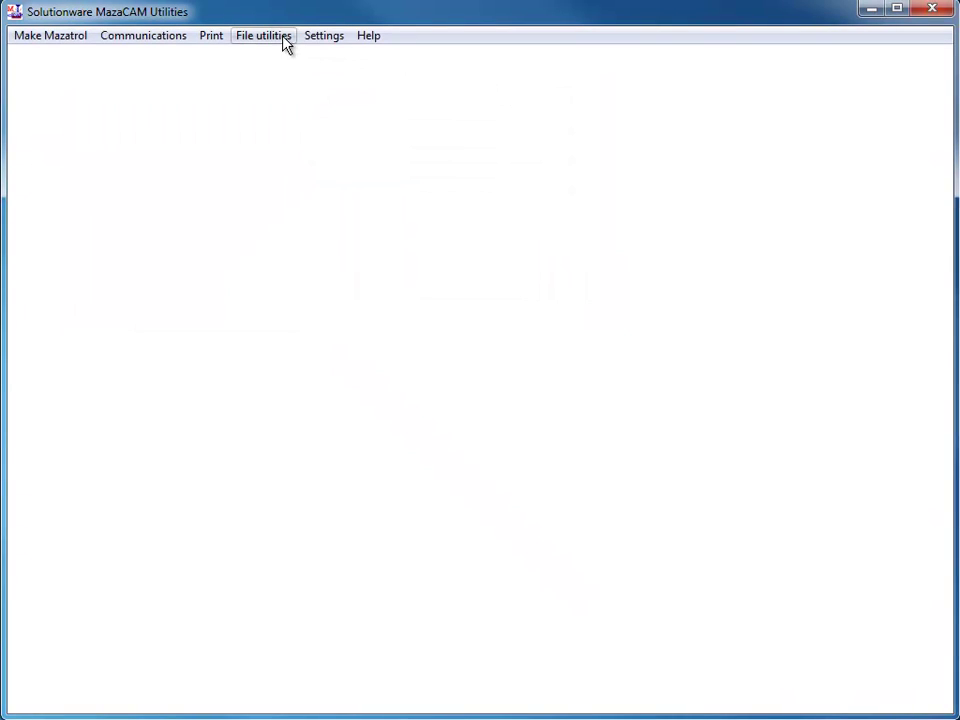
Step: In File Commander, convert 17B01-1.BIN to Matrix-M and save it as 1234.PBD
{"action": "left_click", "coordinate": [283, 38]}
{"action": "left_click", "coordinate": [324, 119]}
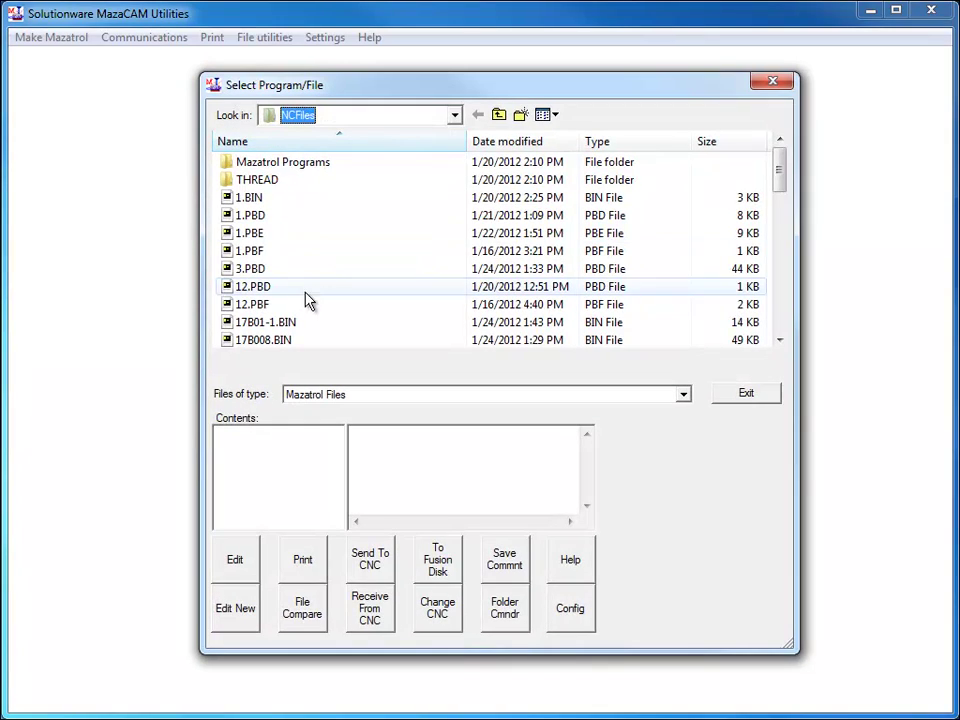
{"action": "left_click", "coordinate": [307, 326]}
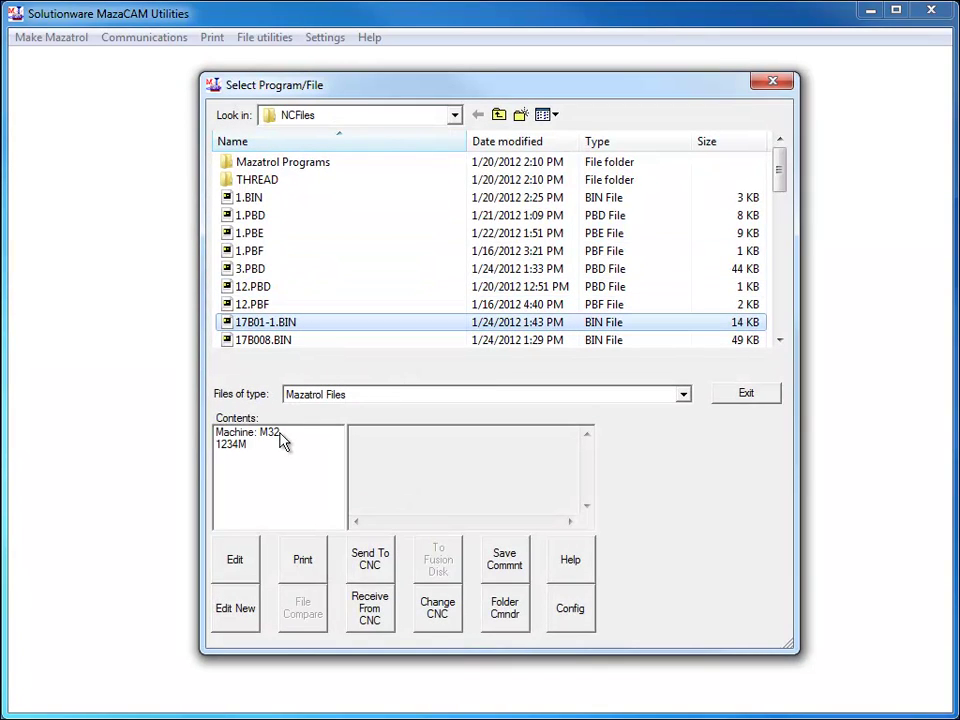
{"action": "left_click", "coordinate": [444, 618]}
{"action": "left_click", "coordinate": [278, 246]}
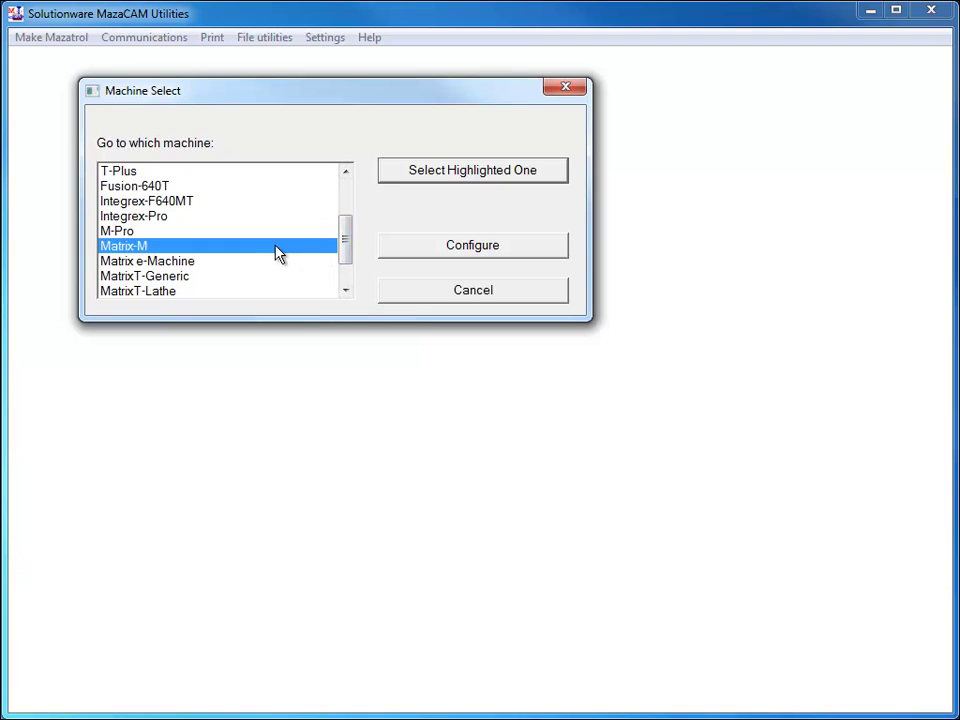
{"action": "left_click", "coordinate": [448, 177]}
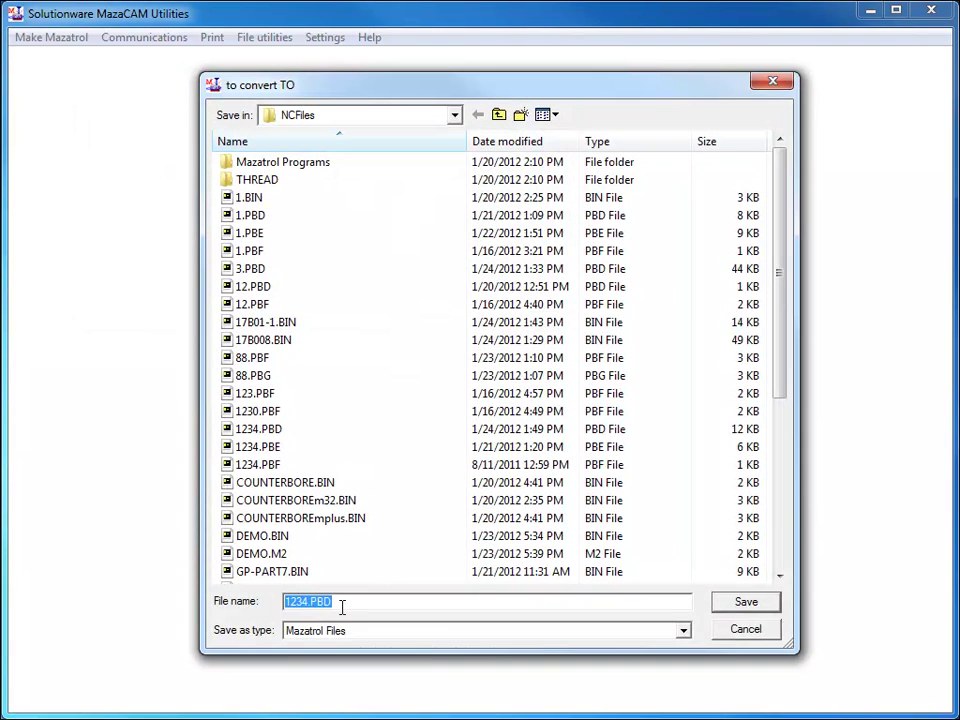
{"action": "left_click", "coordinate": [746, 603]}
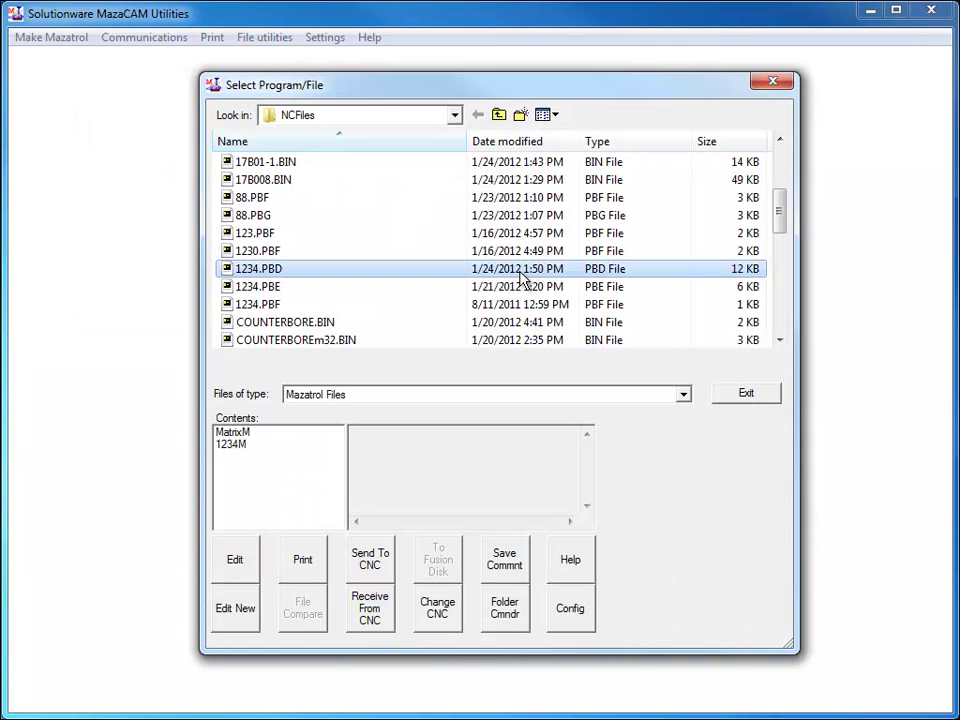
Step: Open 17B01-1.BIN and 1234.PBD in side-by-side editors and compare their contents
{"action": "left_click", "coordinate": [240, 566]}
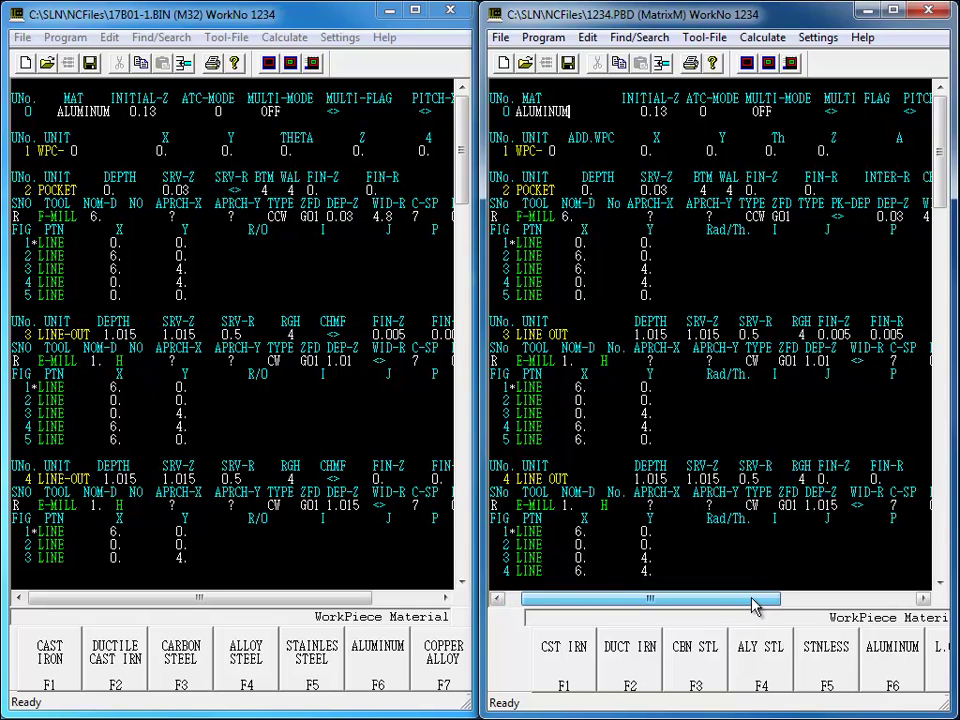
{"action": "left_click_drag", "start_coordinate": [752, 604], "coordinate": [930, 610]}
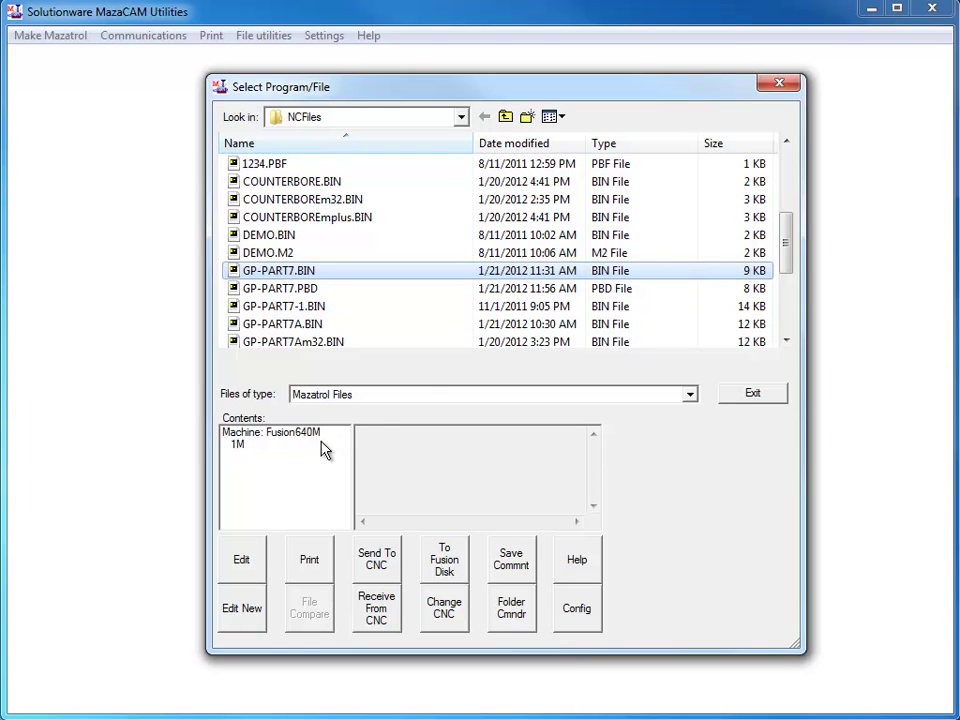
Step: Convert GP-PART7.BIN to M32 as GP-PART7M32.BIN, with both programs shown side by side
{"action": "left_click", "coordinate": [446, 612]}
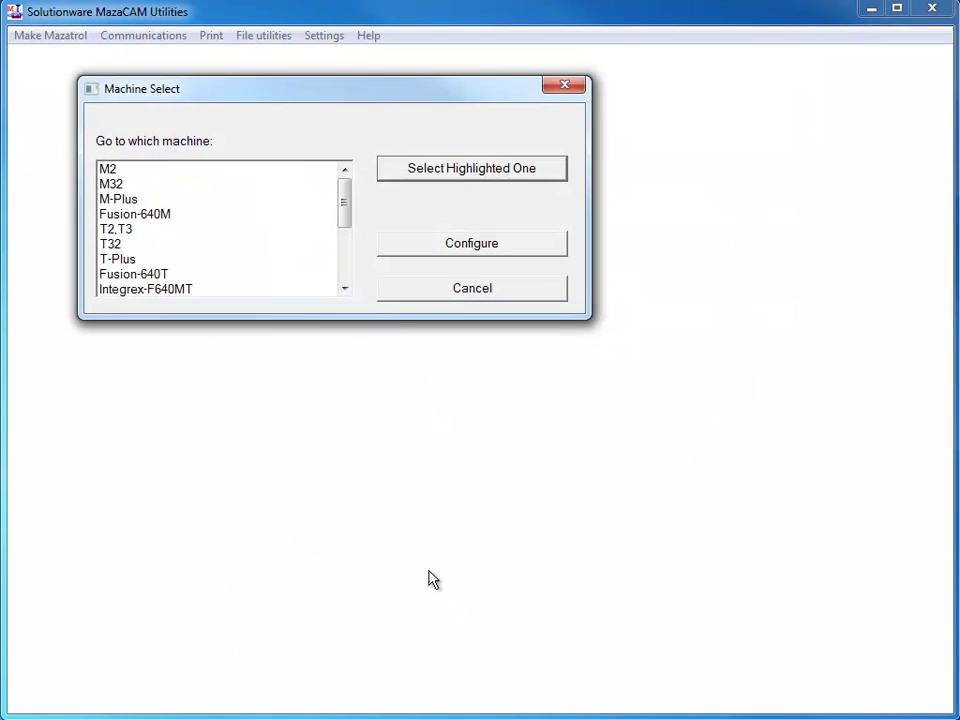
{"action": "left_click", "coordinate": [161, 189]}
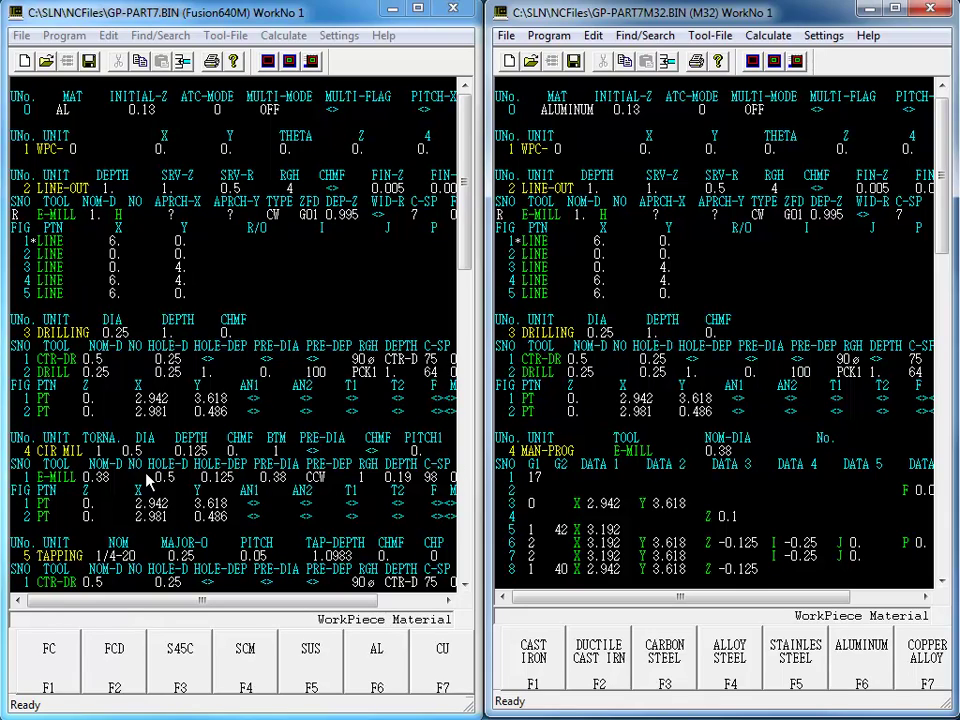
Step: Compare the left editor's CIR MIL TORNA. field with the right editor's converted MAN-PROG unit
{"action": "left_click", "coordinate": [110, 455]}
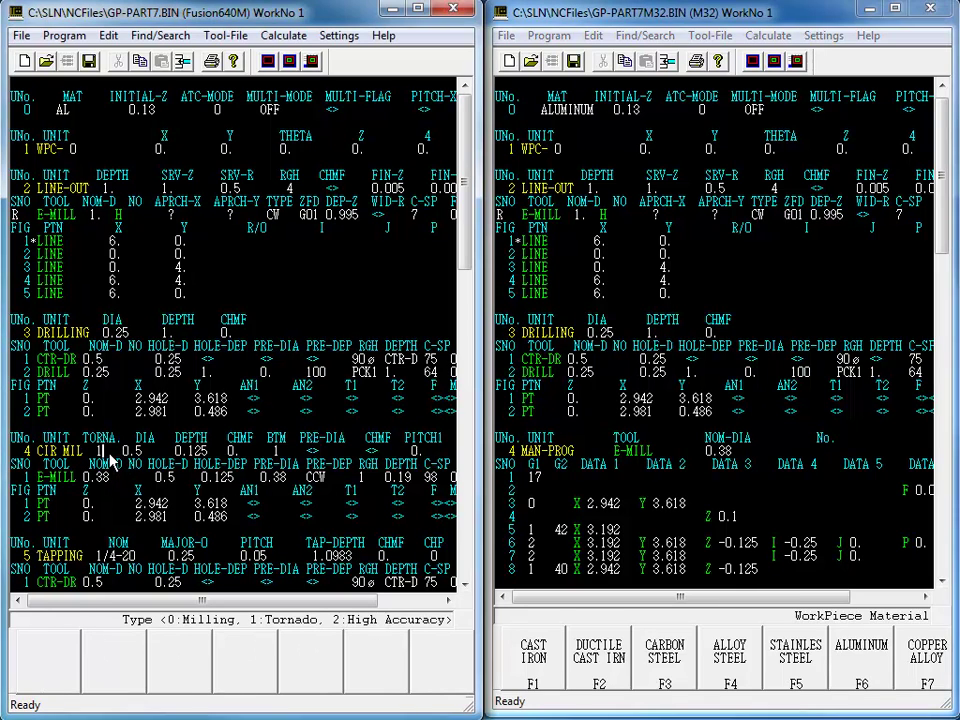
{"action": "left_click", "coordinate": [571, 452]}
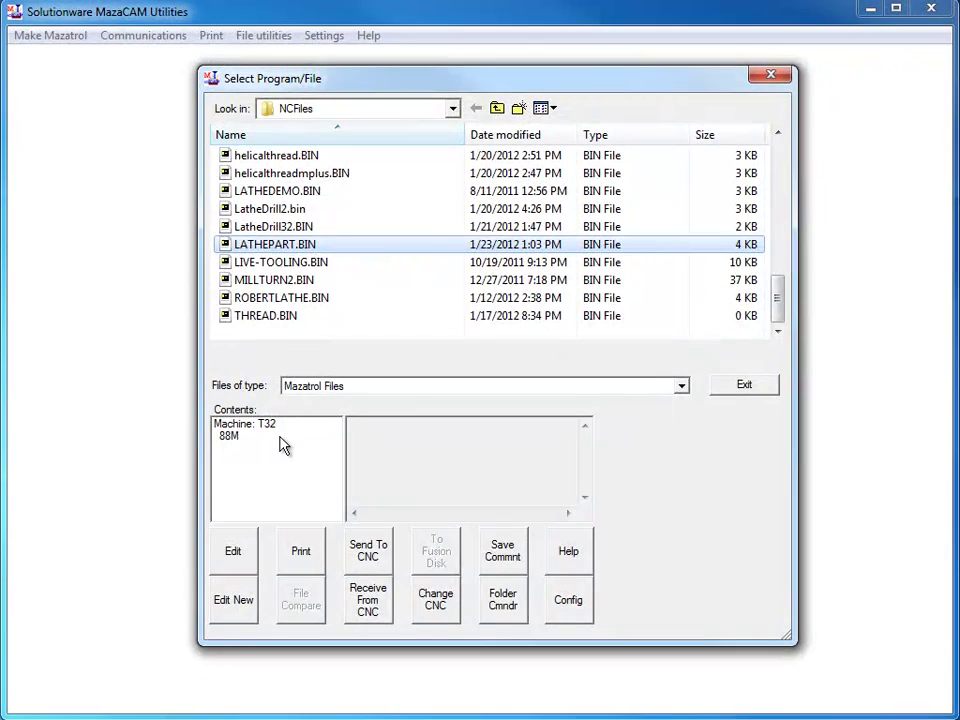
Step: Convert LATHEPART.BIN to QuickTurn-Smart and save the result as 88.PBG
{"action": "left_click", "coordinate": [453, 612]}
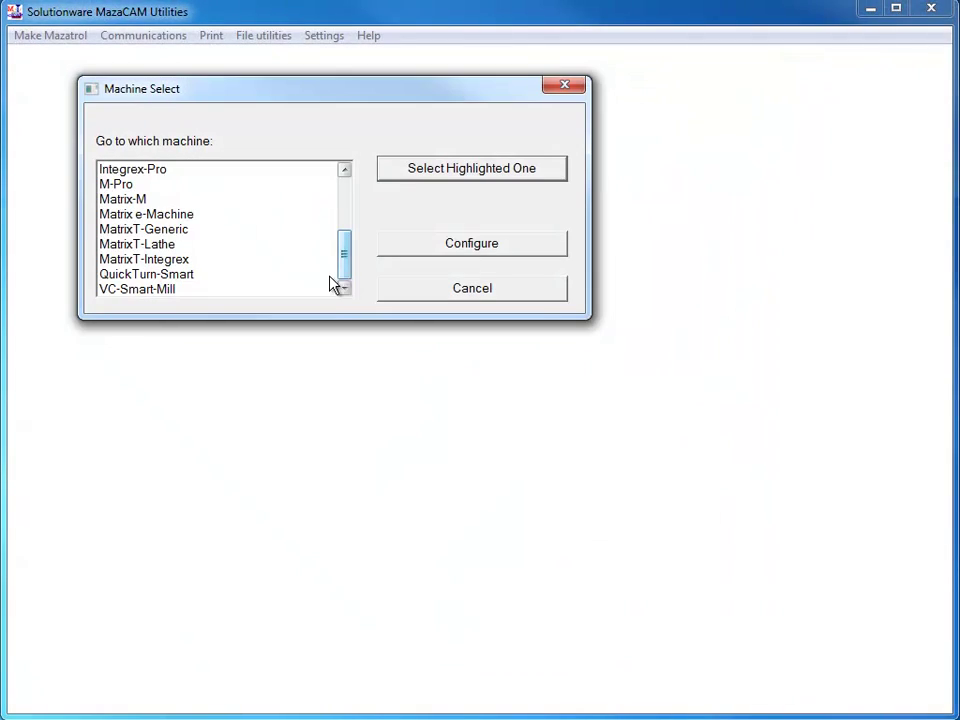
{"action": "left_click", "coordinate": [195, 276]}
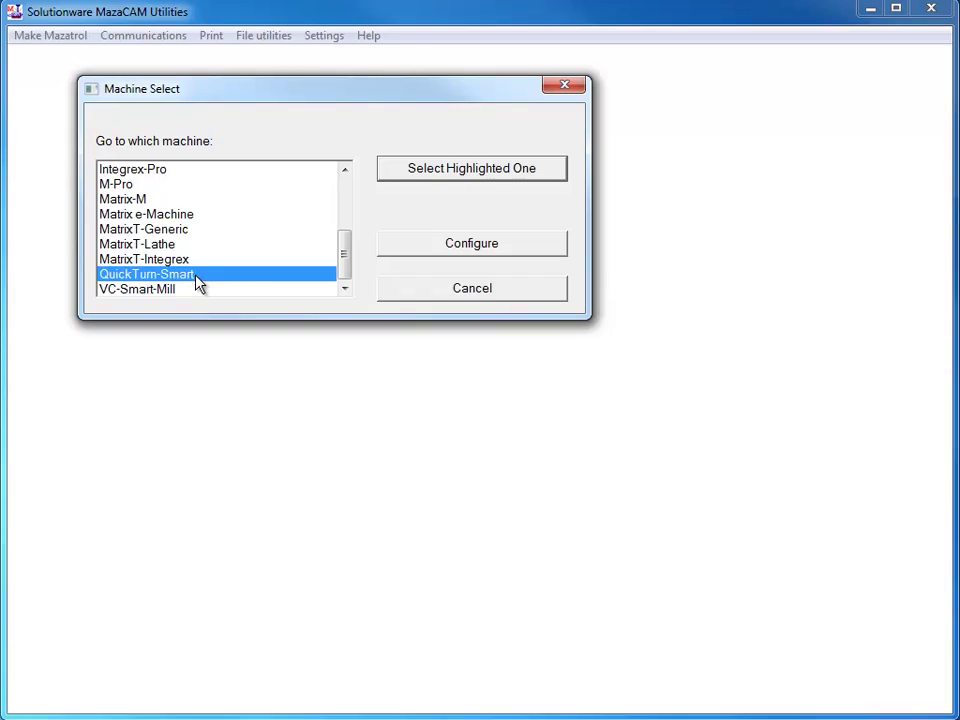
{"action": "left_click", "coordinate": [425, 172]}
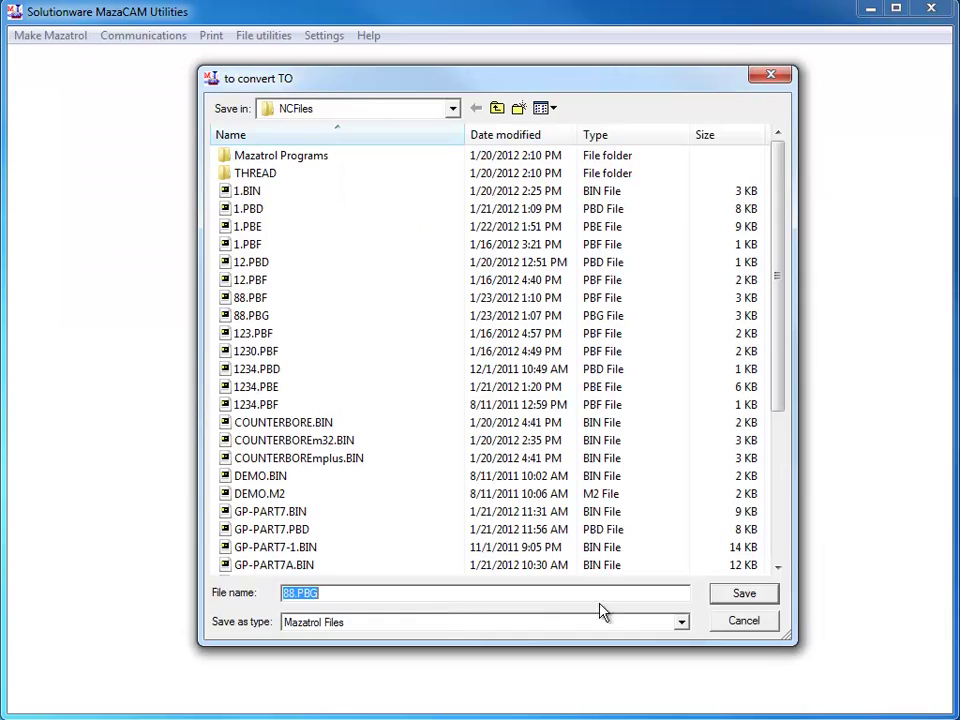
{"action": "left_click", "coordinate": [735, 598]}
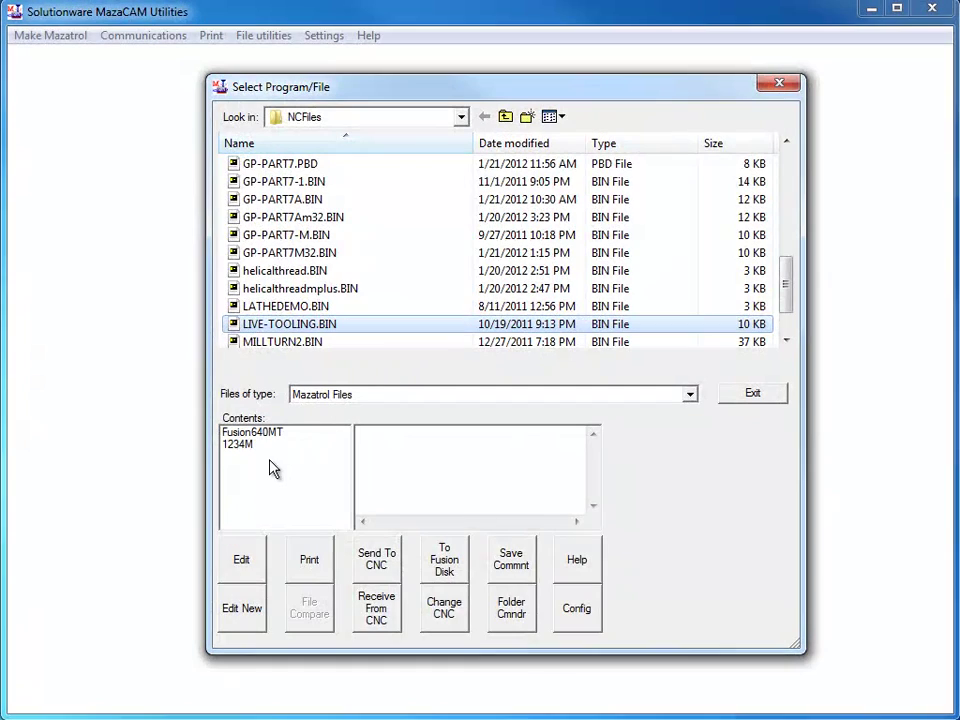
Step: Convert LIVE-TOOLING.BIN to Matrix e-Machine and save the result as 1234.PBE
{"action": "left_click", "coordinate": [461, 613]}
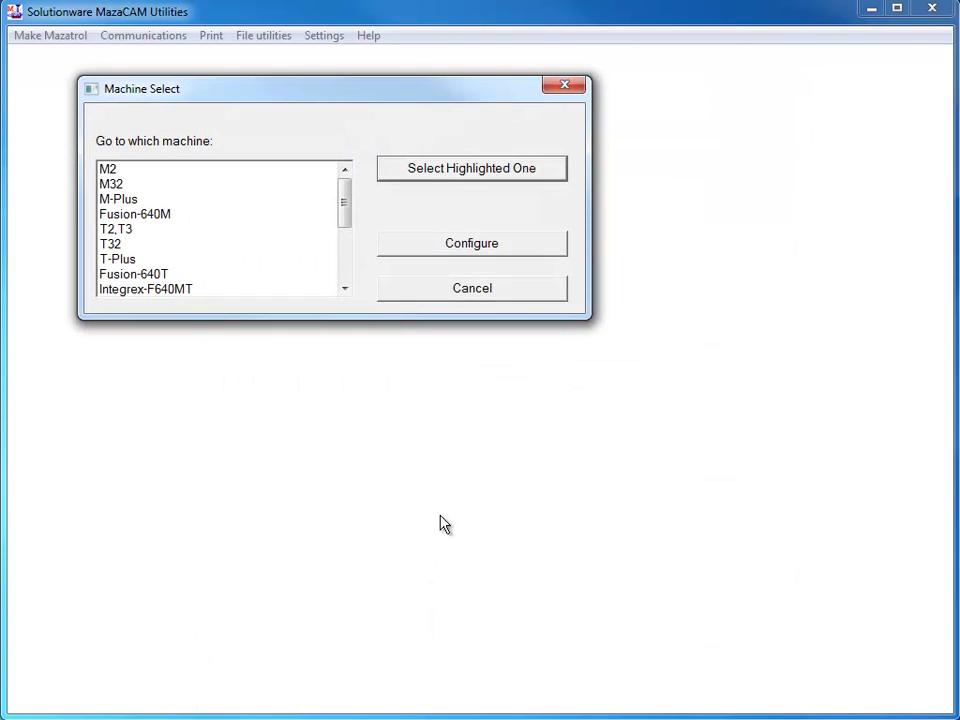
{"action": "left_click_drag", "start_coordinate": [350, 222], "coordinate": [356, 266]}
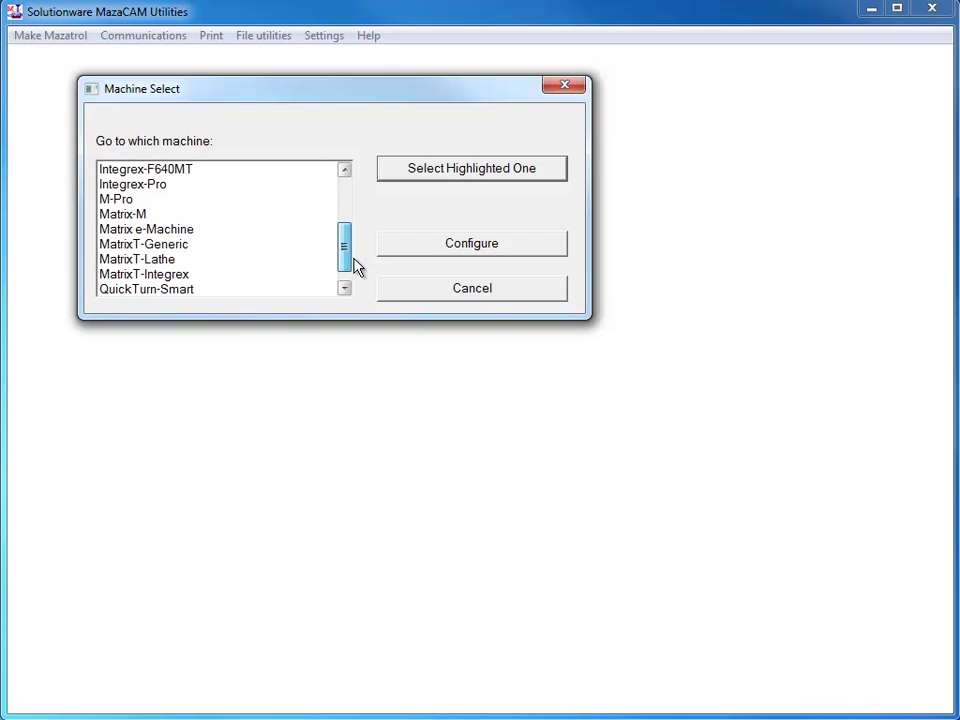
{"action": "left_click", "coordinate": [191, 231]}
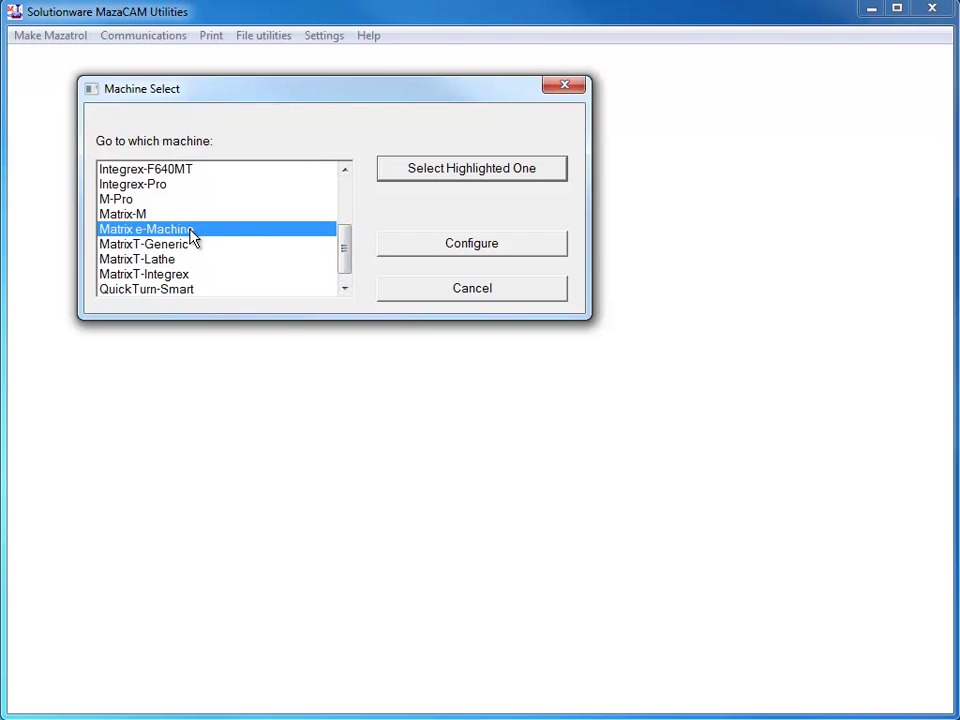
{"action": "left_click", "coordinate": [435, 178]}
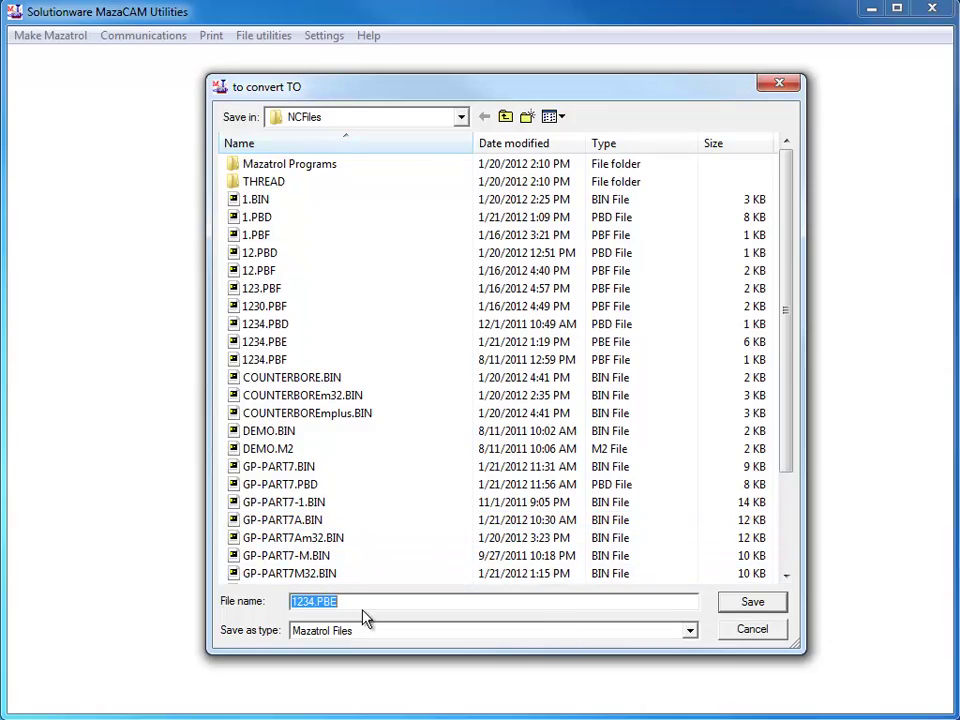
{"action": "left_click", "coordinate": [731, 603]}
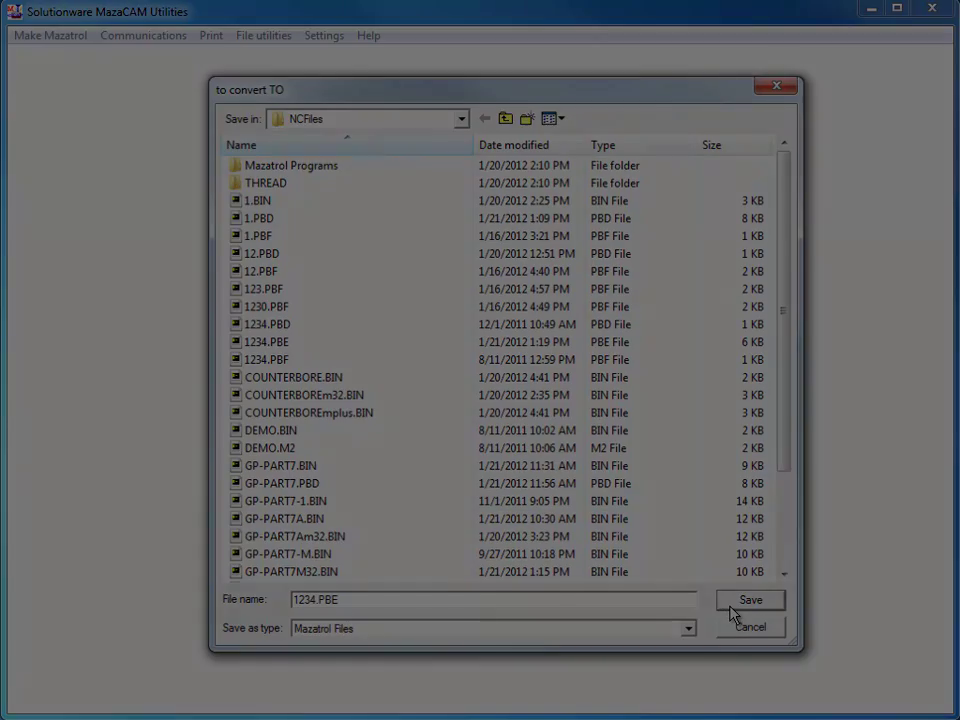